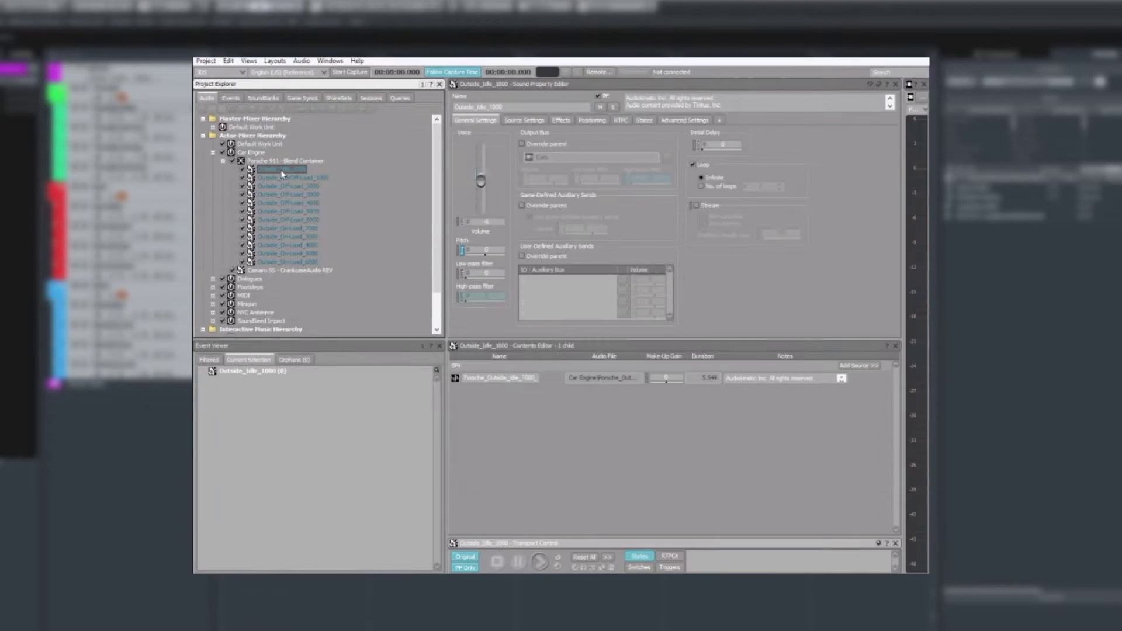
Send the Outside_Idle_1000 sound to Nuendo through its Edit in Nuendo action
right_click(282, 174)
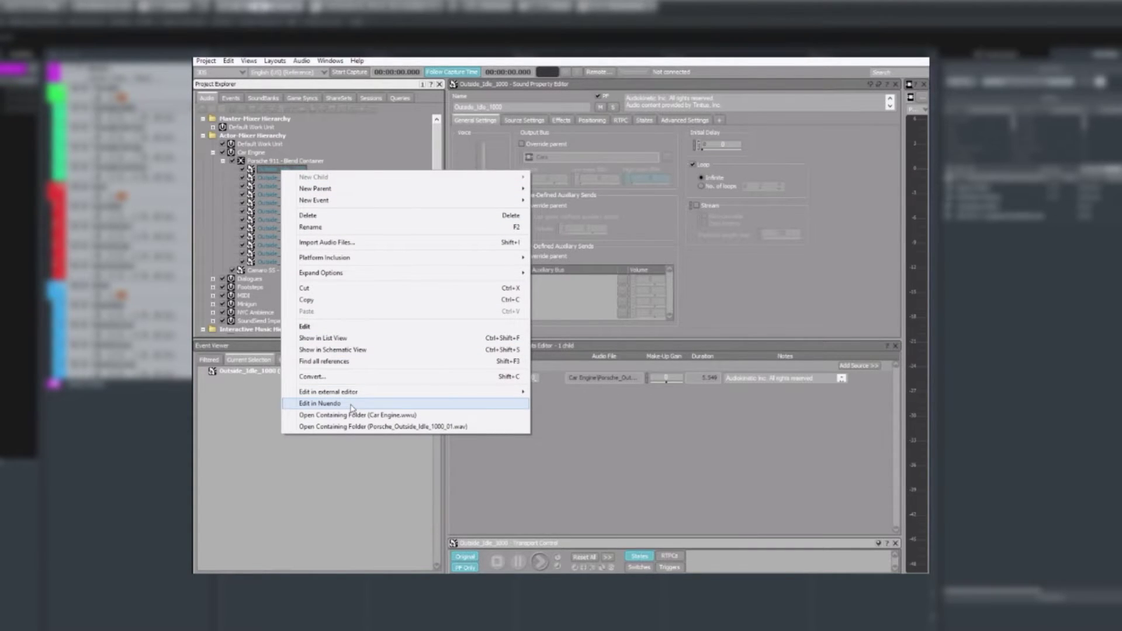
click(349, 406)
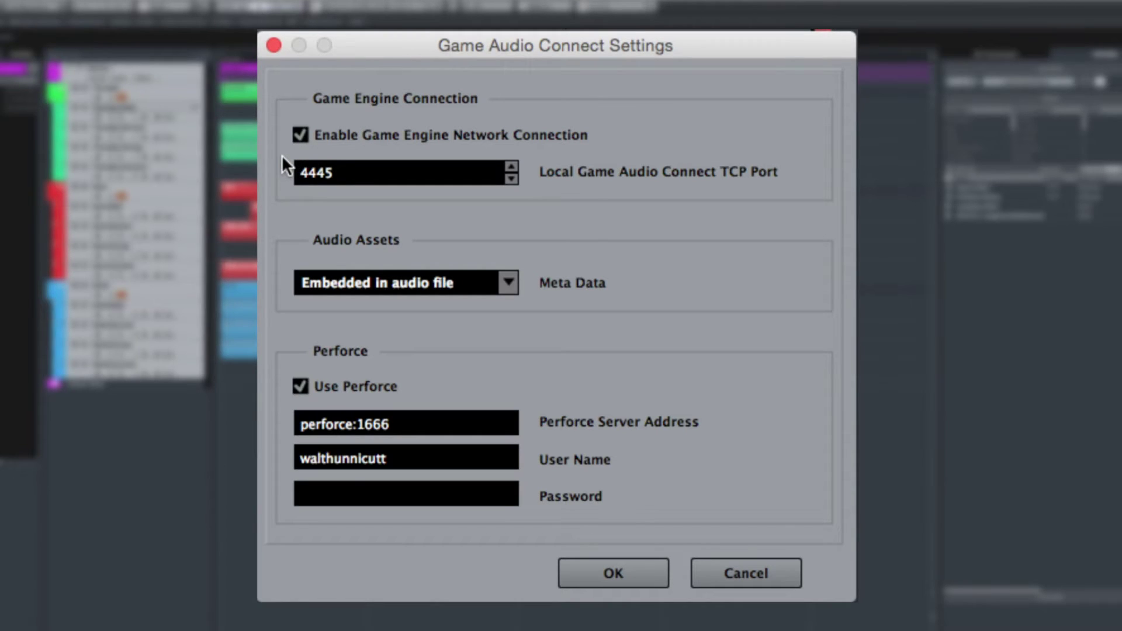
Nudge the TCP Port down and up, leaving it at 4445
click(511, 177)
click(511, 178)
click(510, 168)
click(511, 168)
click(511, 178)
Set Meta Data to Embedded in audio file after briefly trying a separate file
click(504, 276)
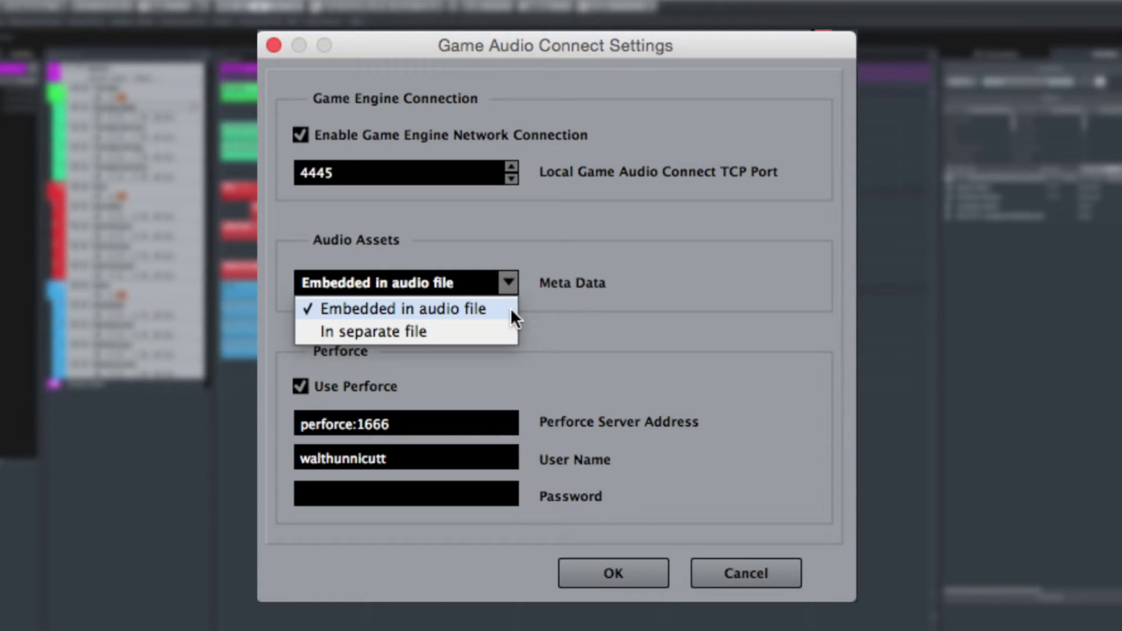
click(503, 326)
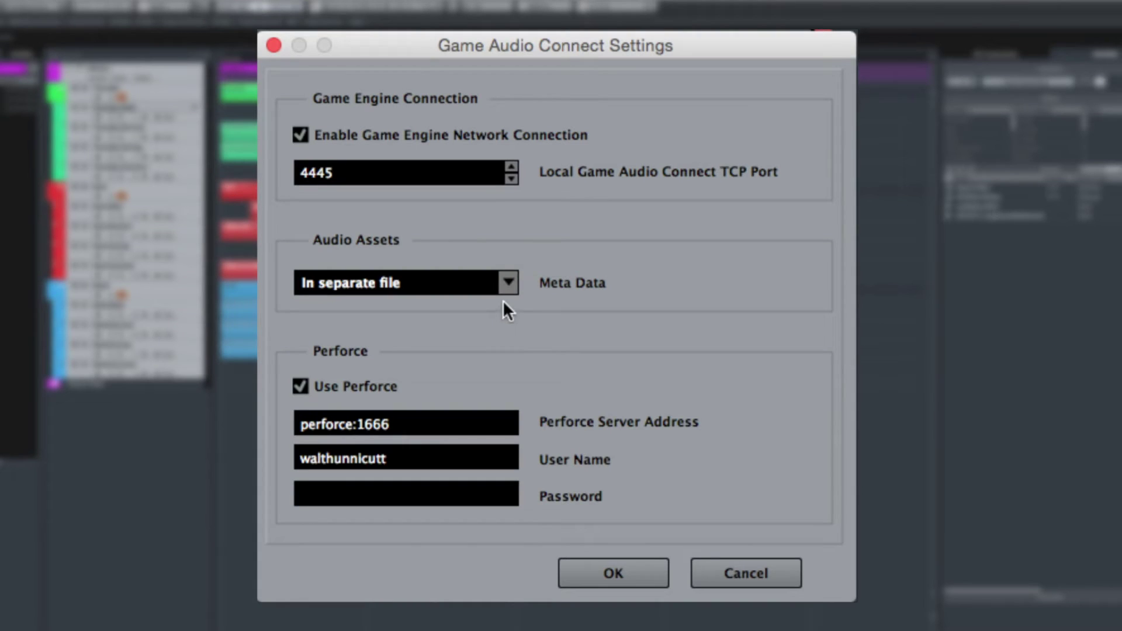
click(510, 279)
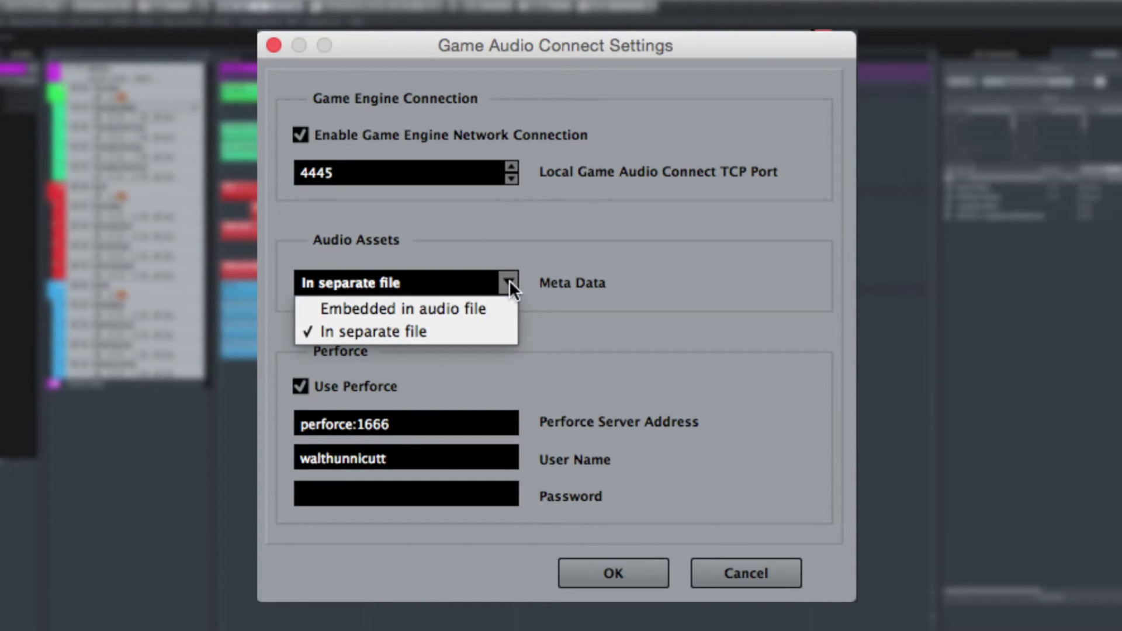
click(493, 312)
Re-enable Use Perforce and start entering the Perforce password
click(439, 390)
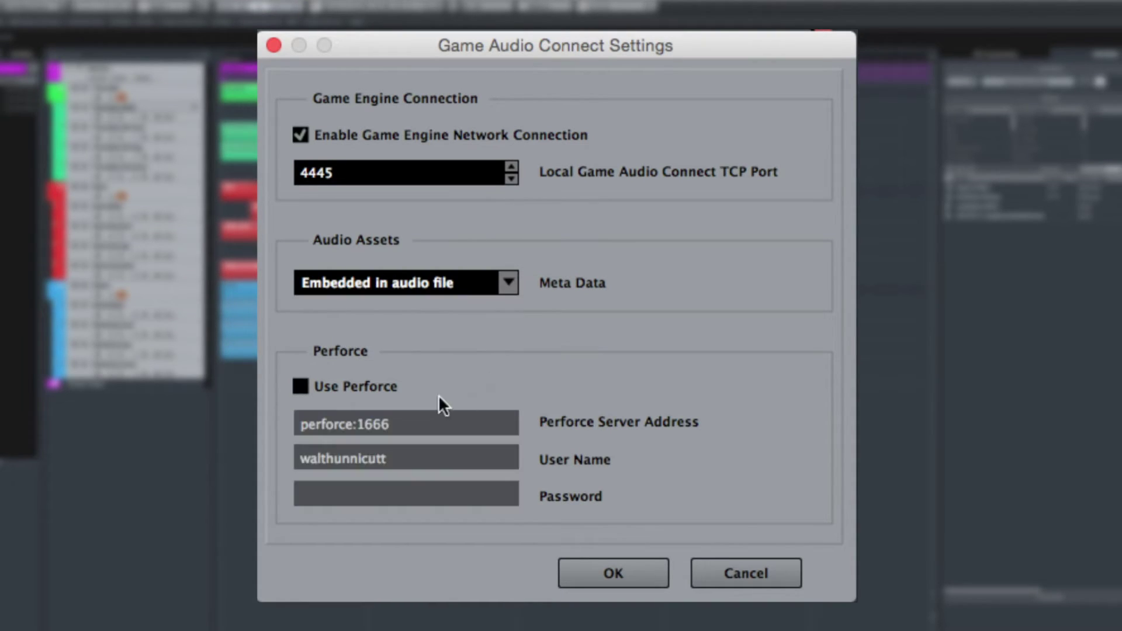
click(301, 386)
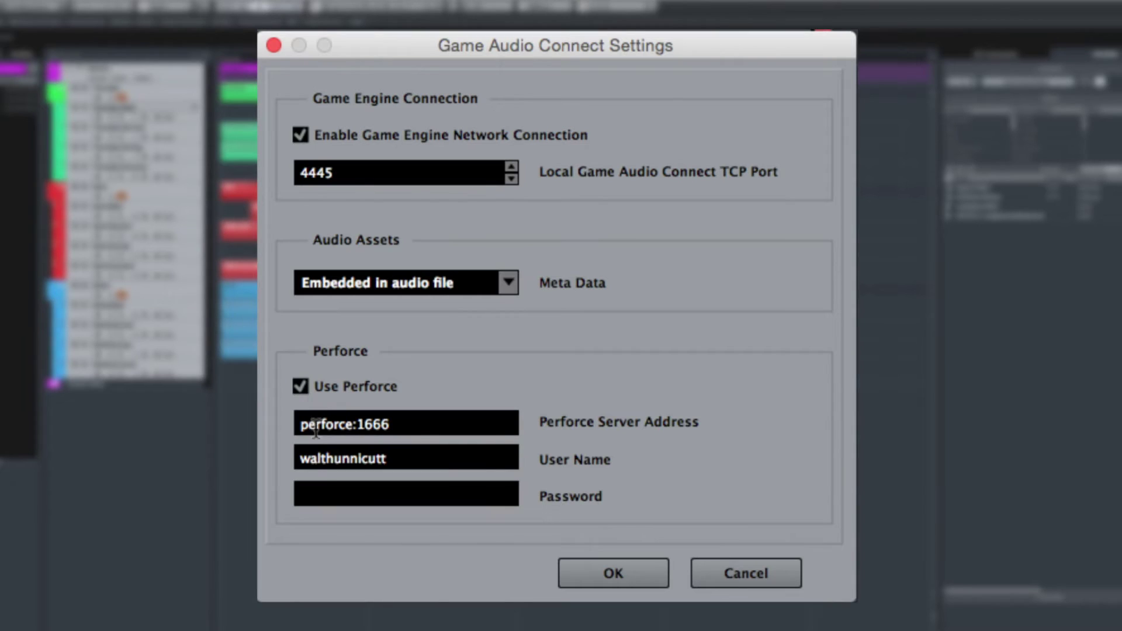
click(317, 493)
text(***)
text(*****)
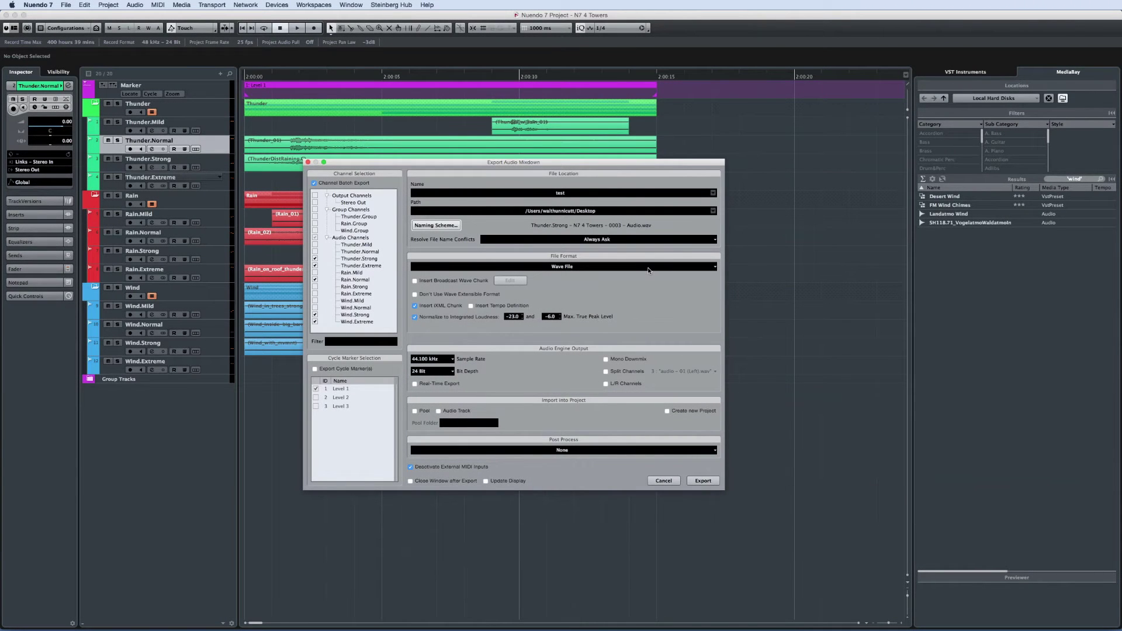
Keep Wave as the mixdown format and export each channel as a separate file
click(649, 267)
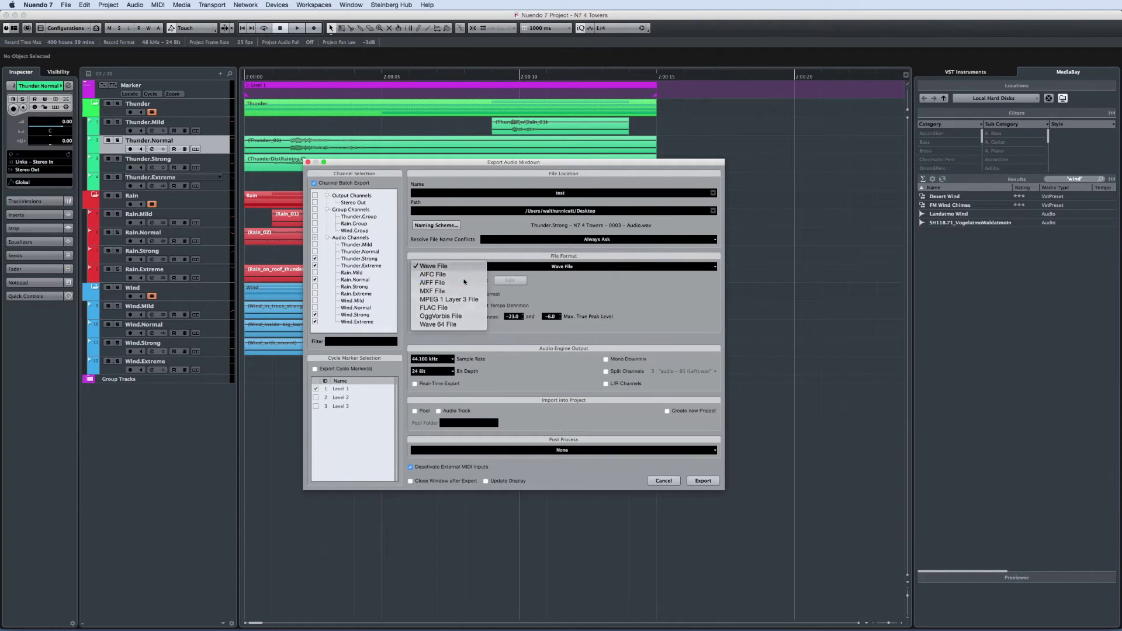
click(434, 266)
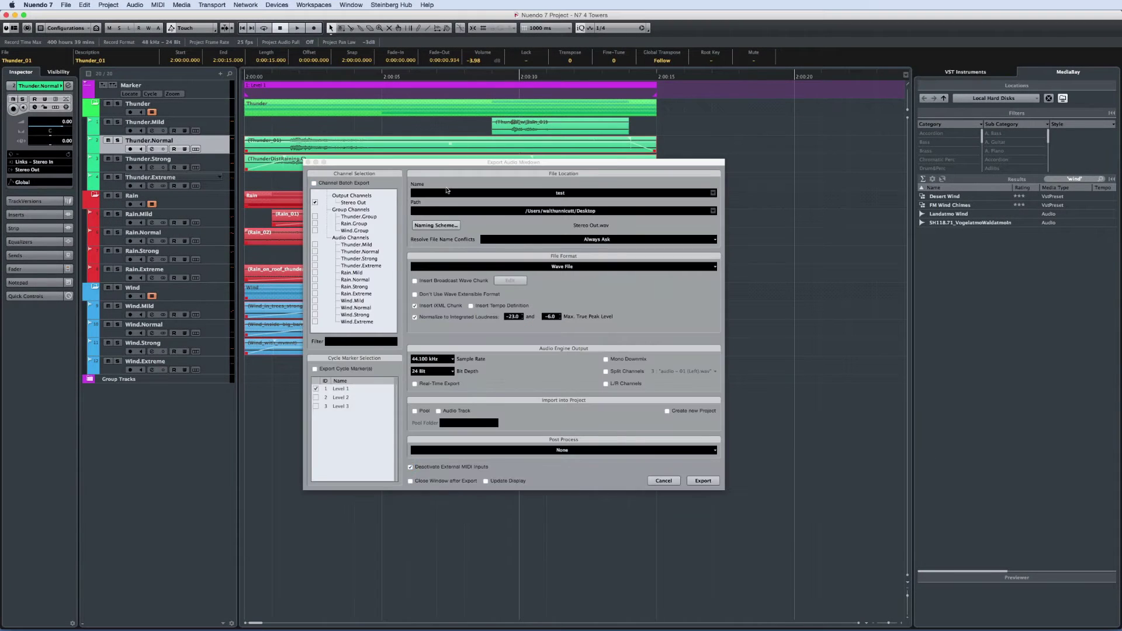
click(450, 164)
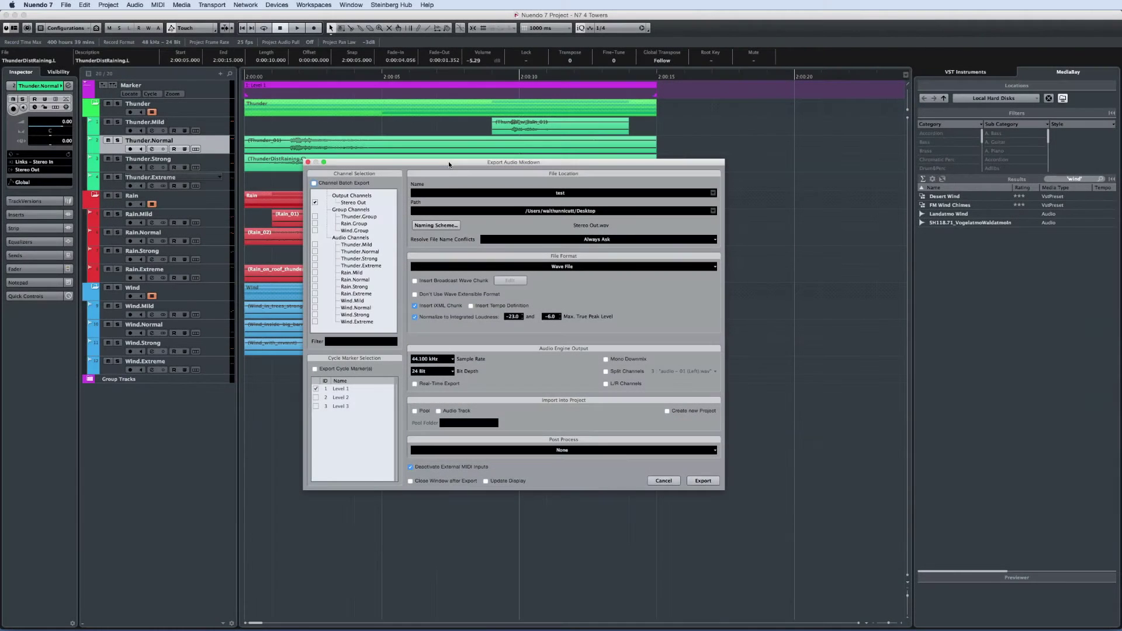
click(313, 184)
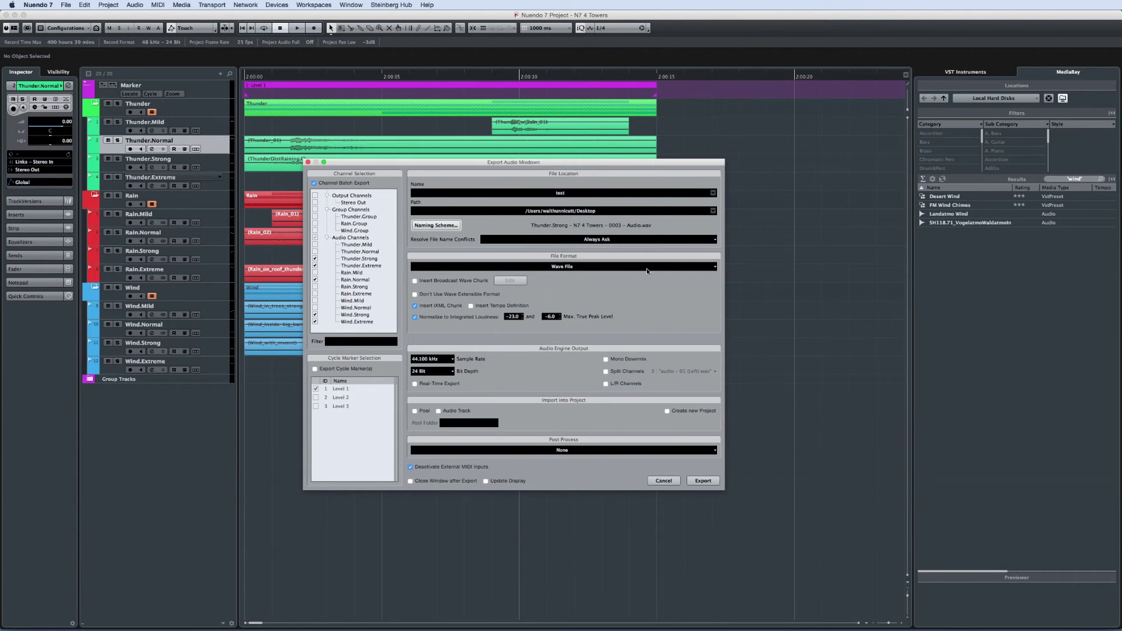
Try AIFF, return the export format to Wave, and bring up the Edit menu
click(647, 270)
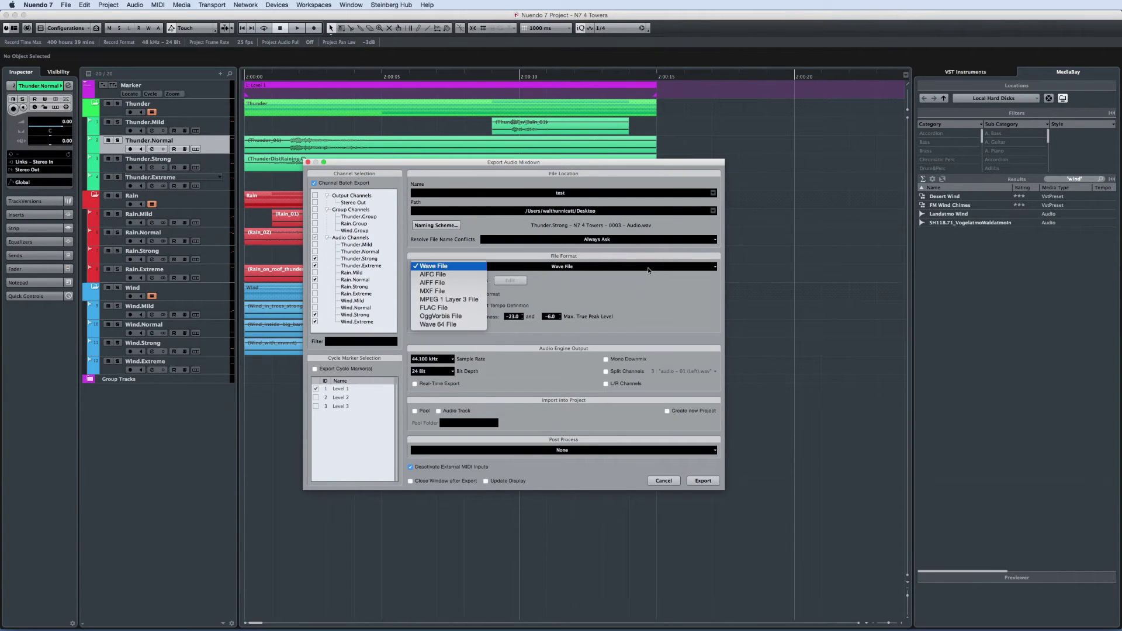
click(464, 281)
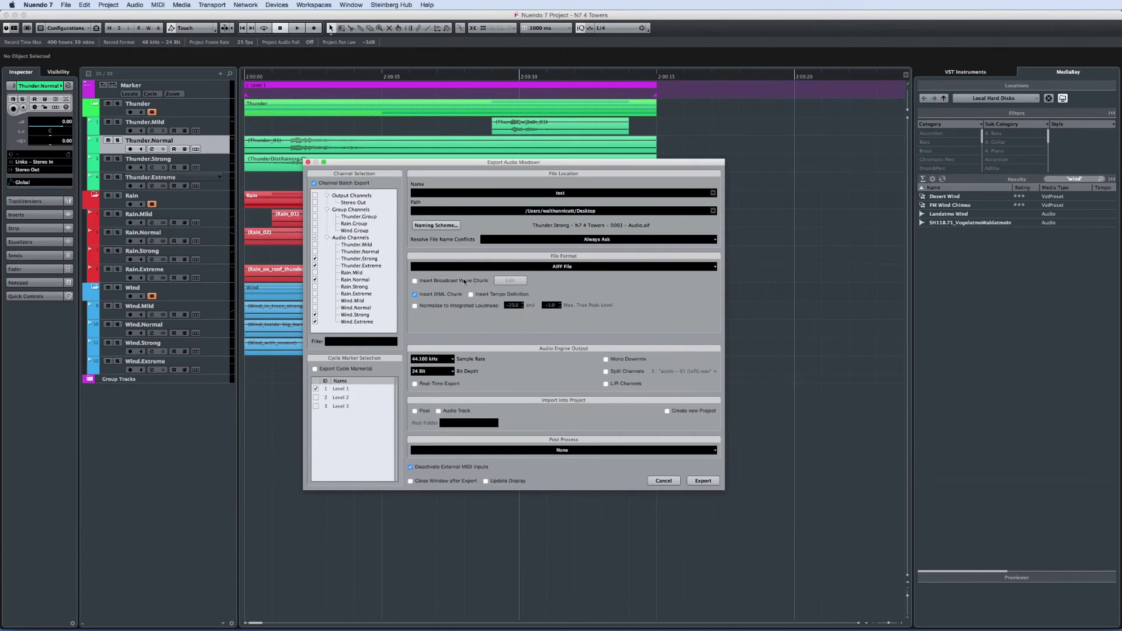
click(686, 269)
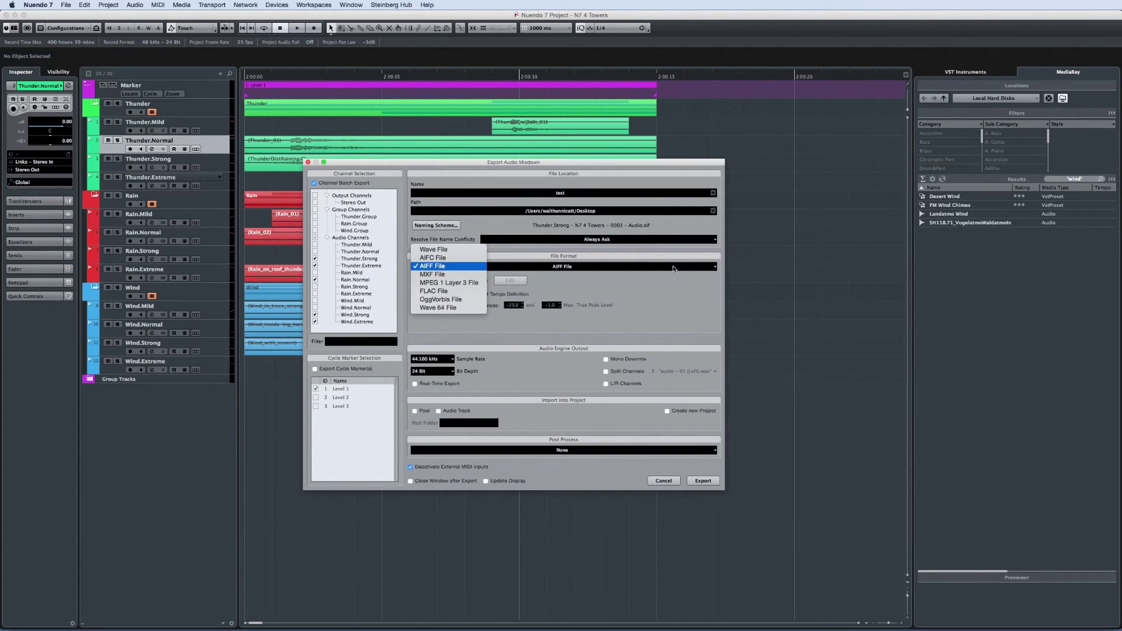
click(453, 251)
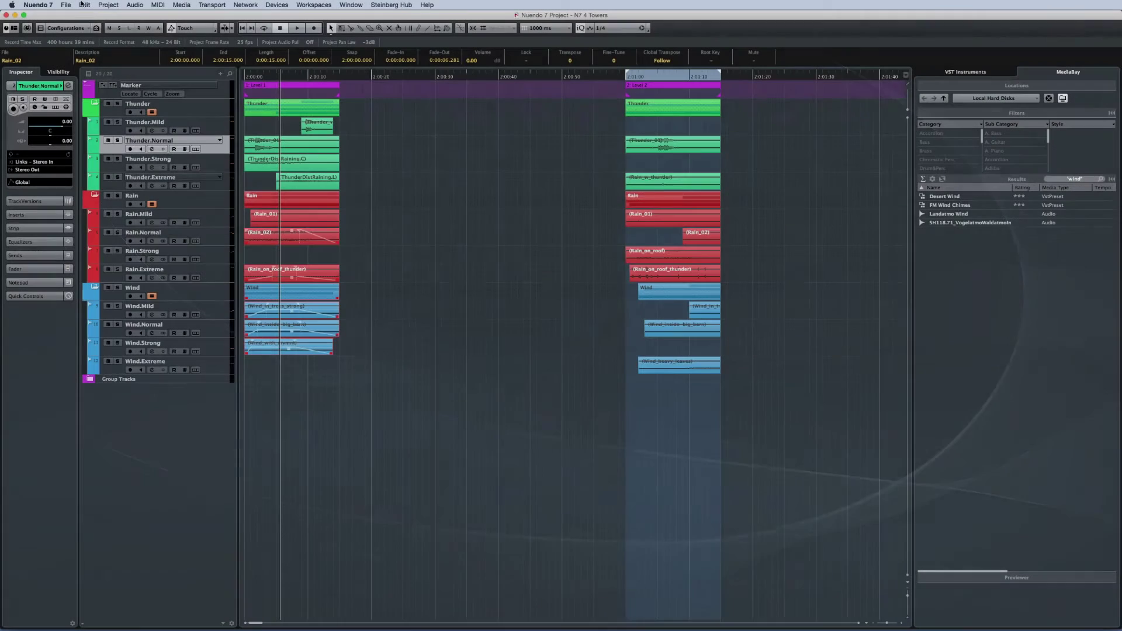
click(84, 5)
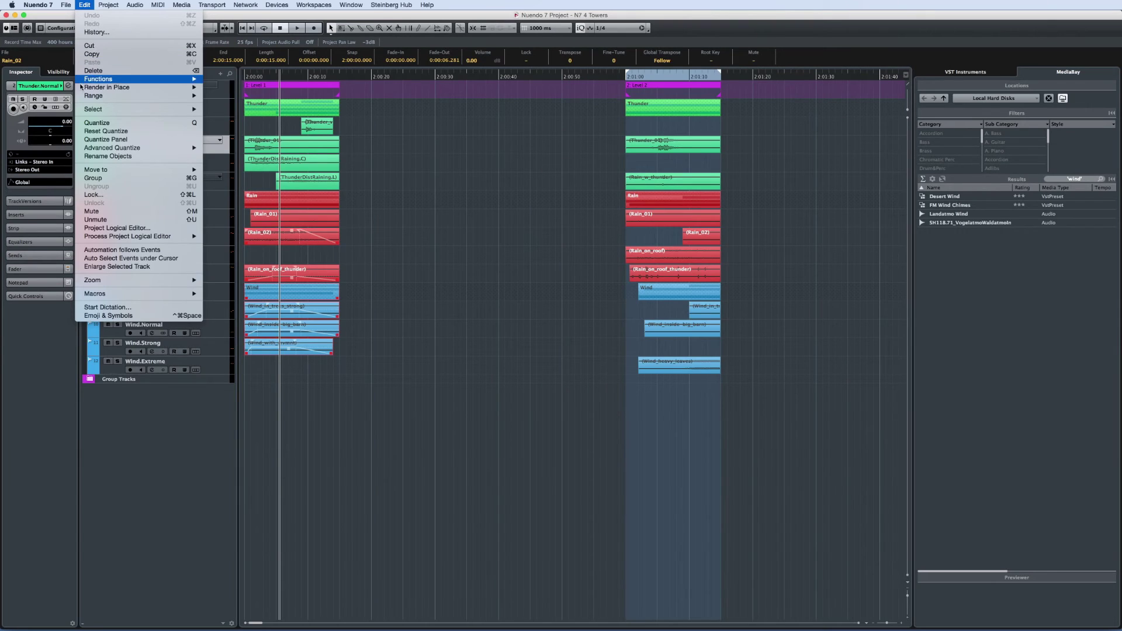
In Render Setup, choose Complete Signal Path + Master FX, then open the naming Scheme editor
mouse_move(107, 87)
click(230, 97)
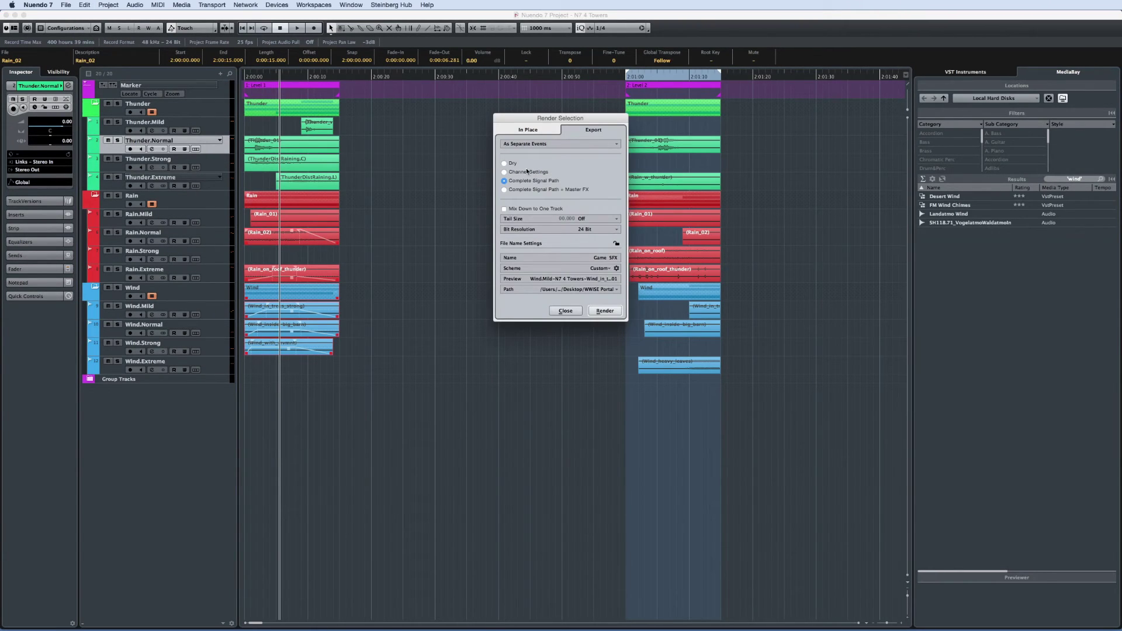
click(504, 163)
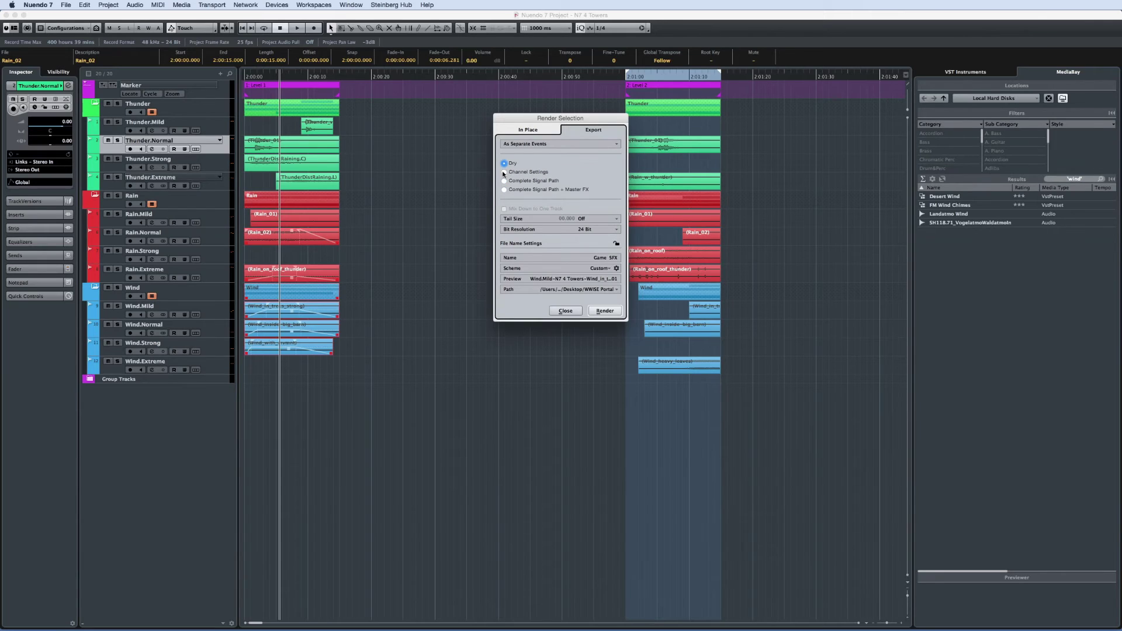
click(504, 181)
click(504, 190)
click(615, 268)
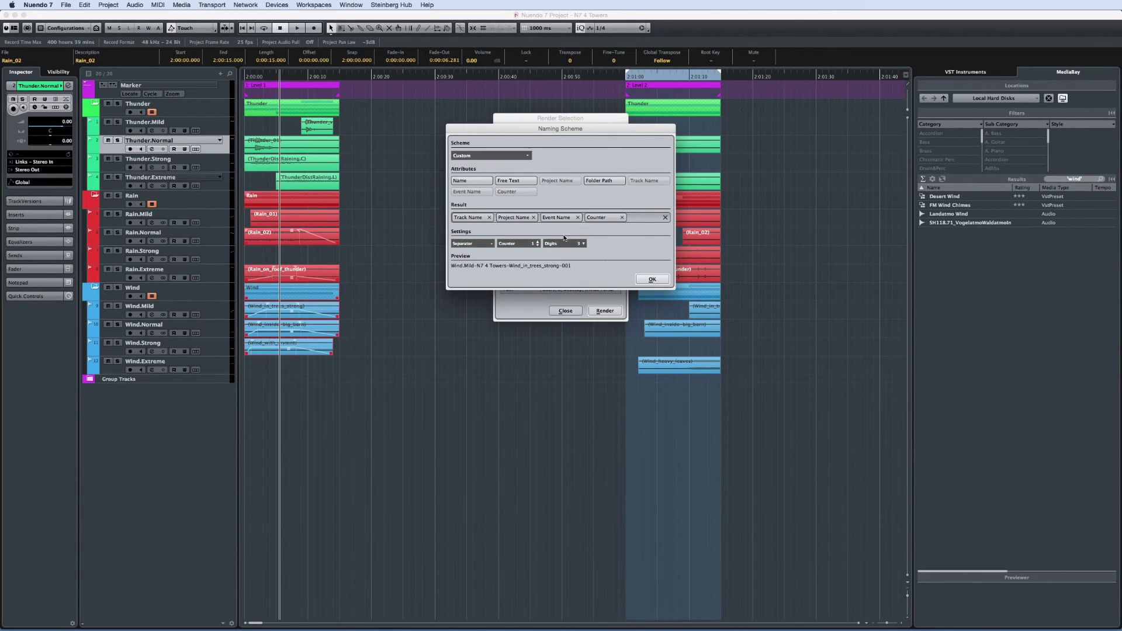
Build the file name scheme: Folder Path, Track Name, Free Text 'Project 1', Counter
click(534, 216)
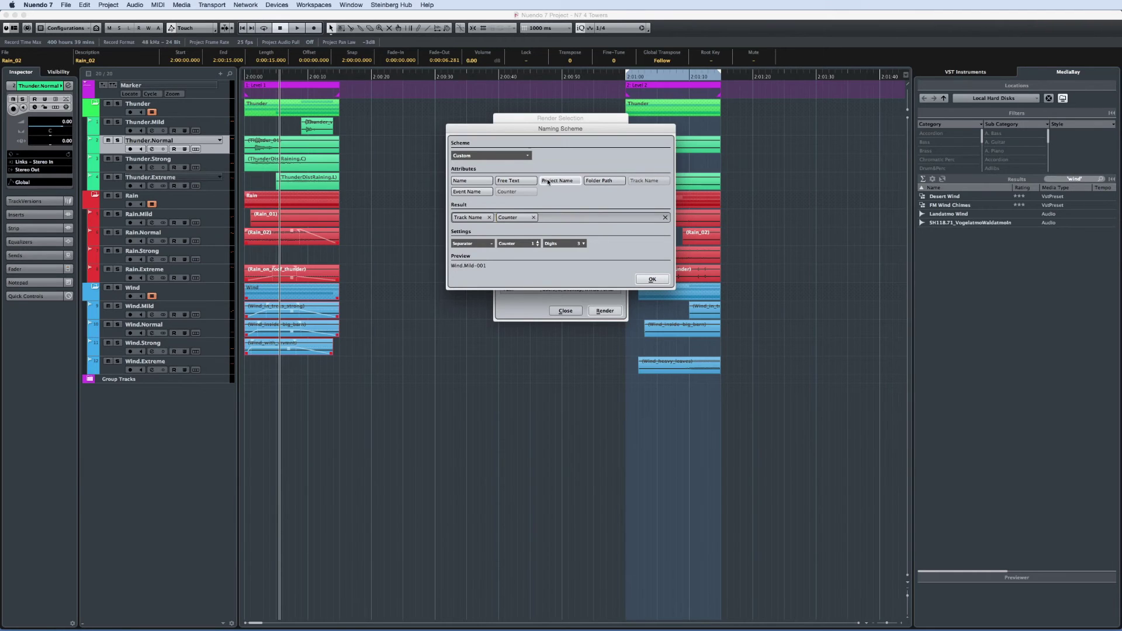
drag(559, 181, 552, 216)
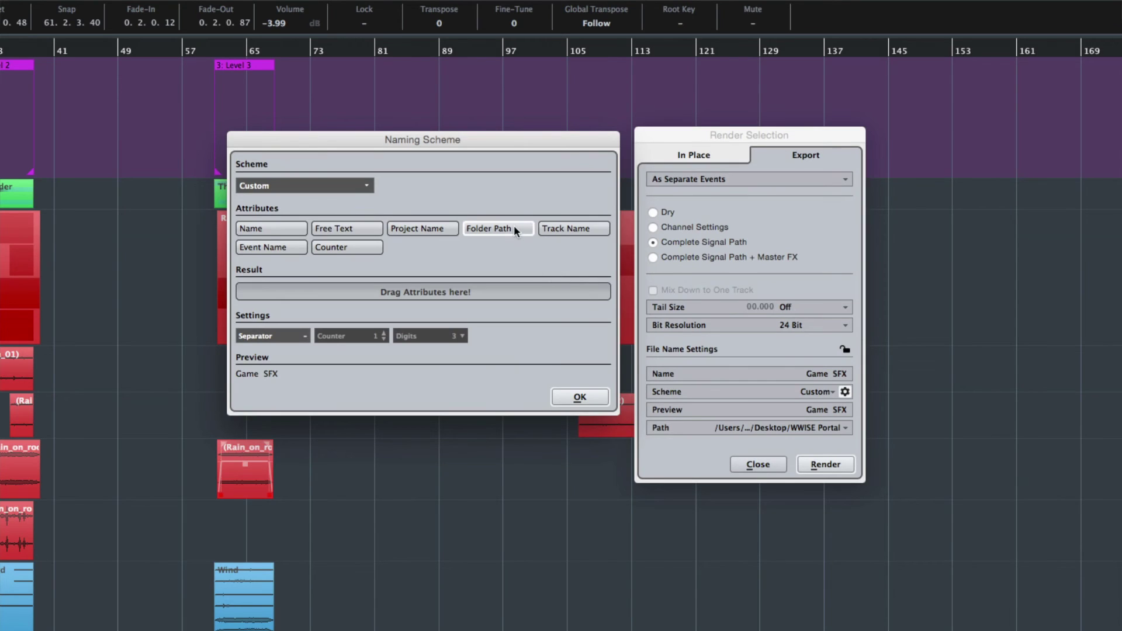
mouse_move(514, 225)
mouse_down()
mouse_move(423, 272)
mouse_move(290, 294)
mouse_up()
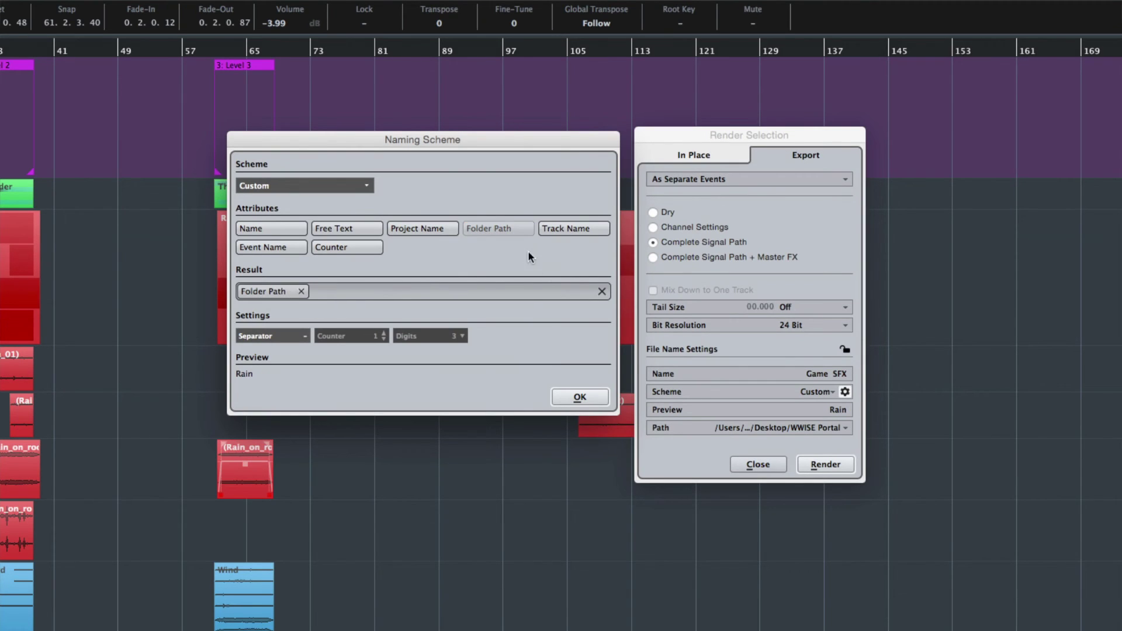
drag(558, 227, 346, 291)
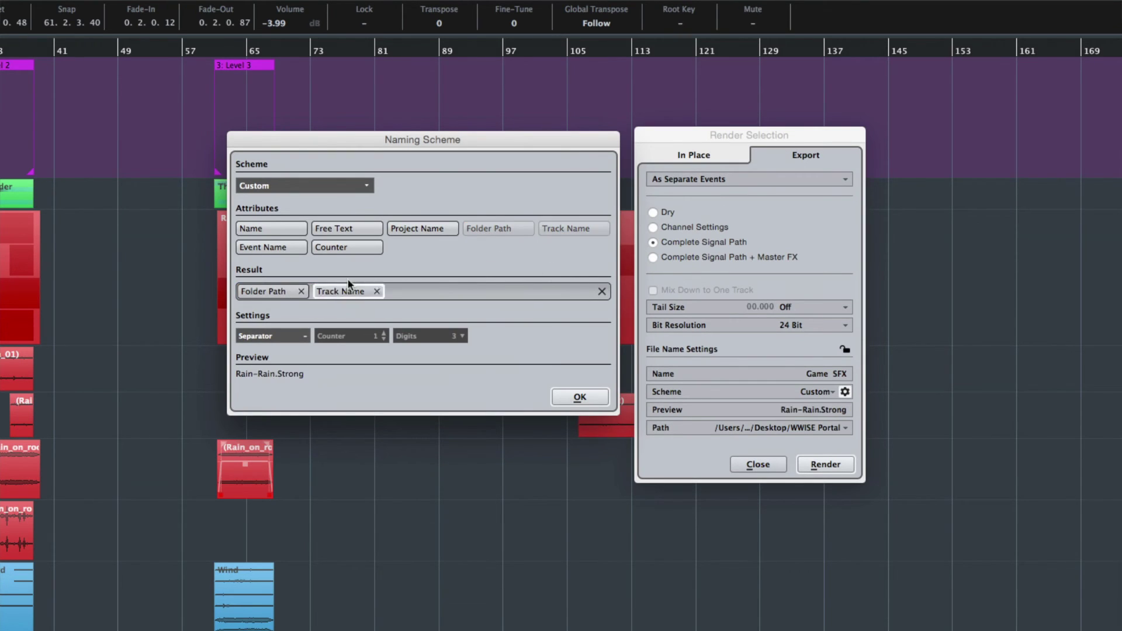
drag(346, 248, 407, 292)
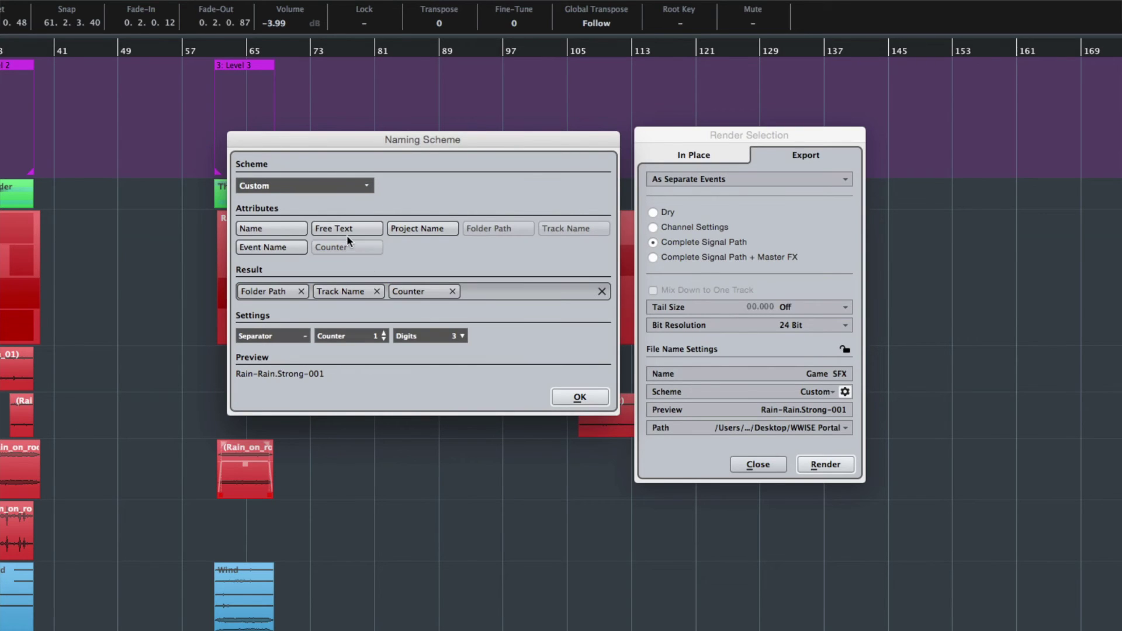
drag(346, 229, 450, 253)
drag(487, 295, 404, 290)
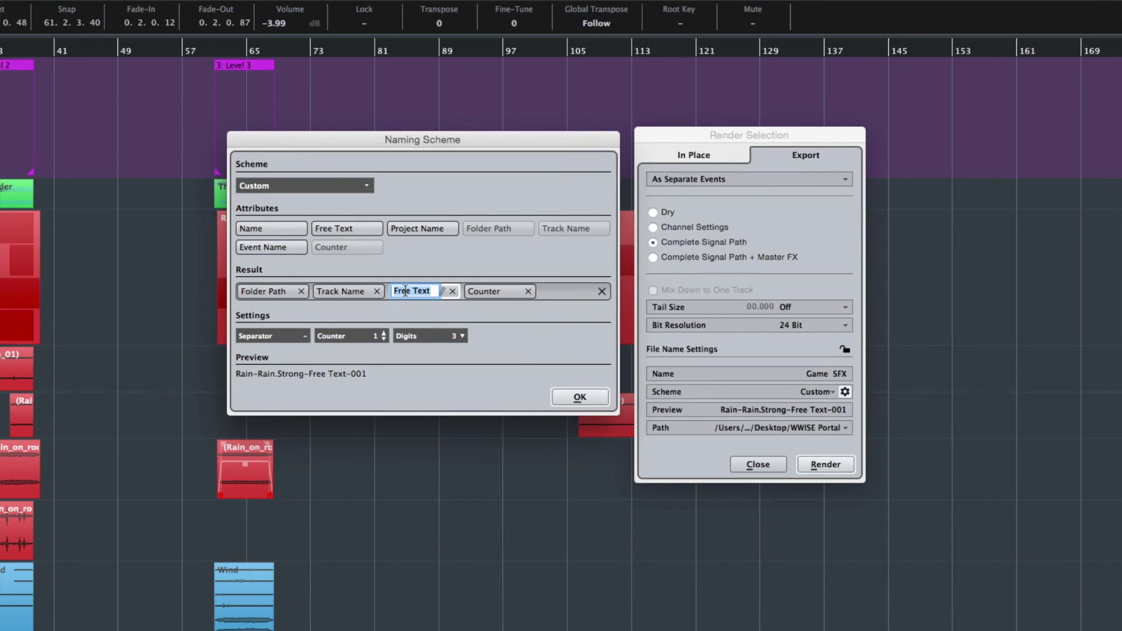
text(Project 1)
key(Return)
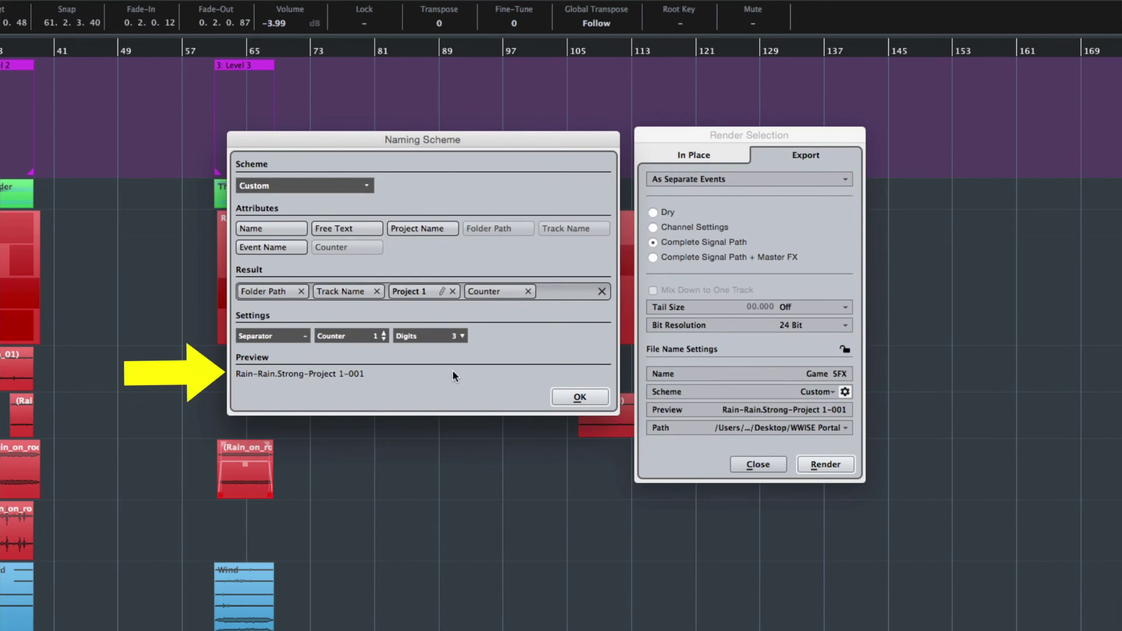
Accept the naming scheme, review output path choices, and view In Place source-event options
click(580, 397)
click(843, 426)
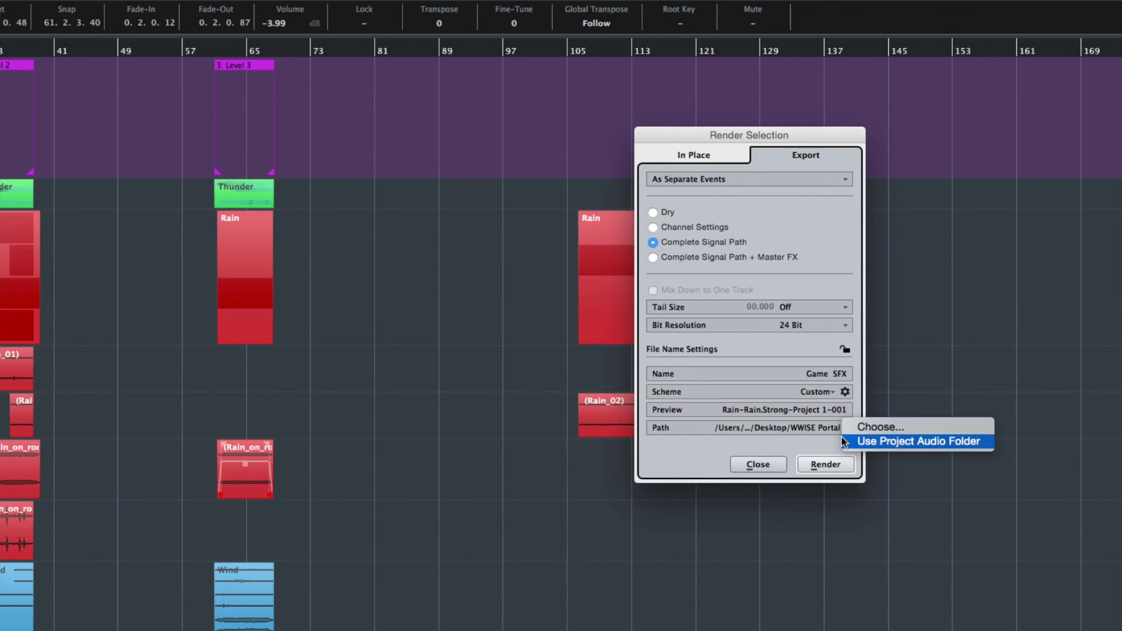
click(912, 441)
click(694, 154)
click(846, 410)
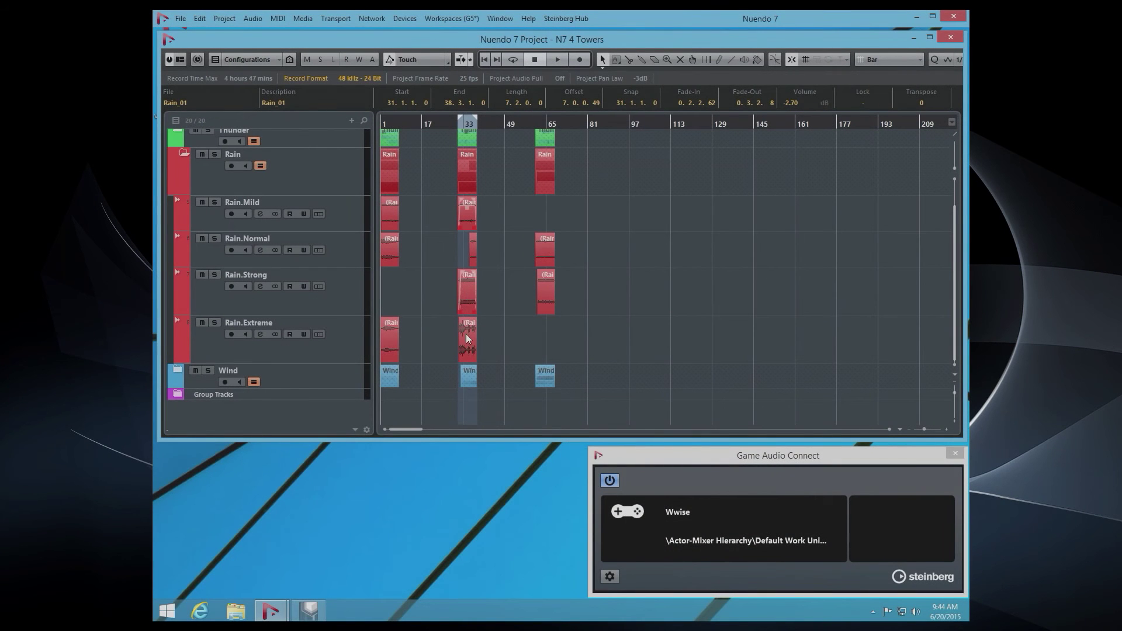
Drag the Rain event onto the Wwise panel, queuing Rain.wav in Wwise's importer
drag(465, 334, 690, 521)
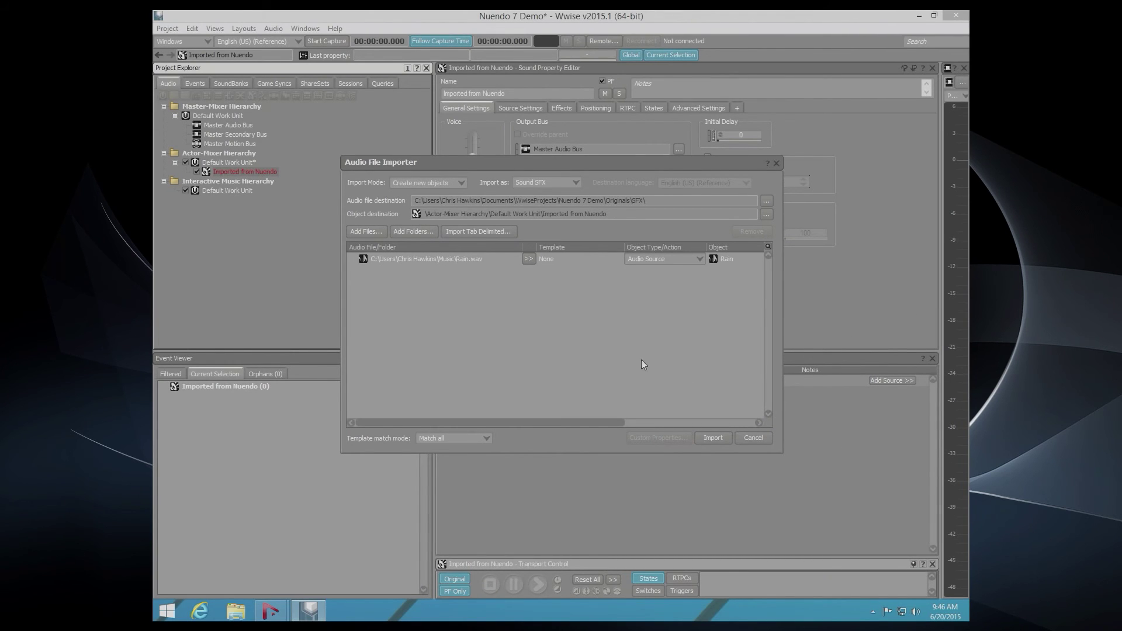
Select the Rain.wav row in the Audio File Importer and import it
click(448, 257)
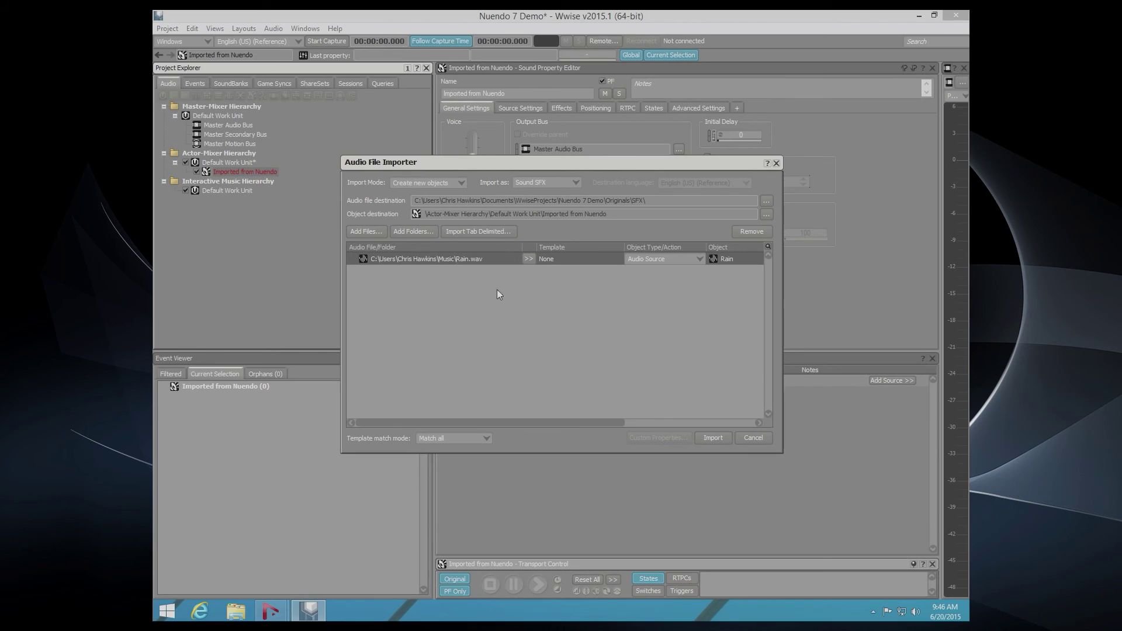
click(707, 438)
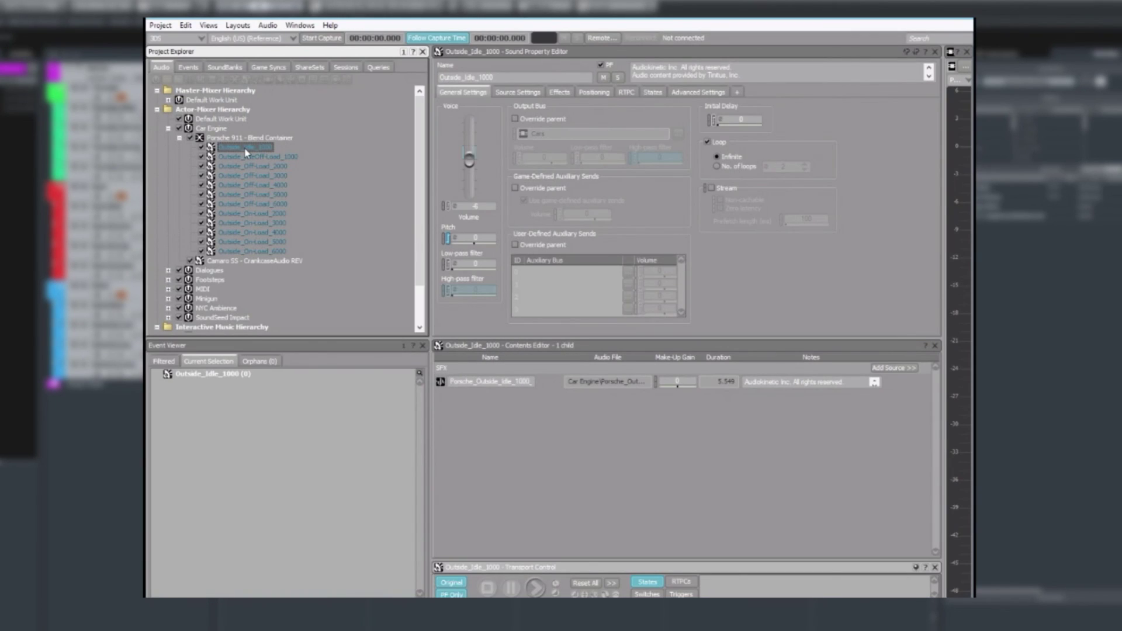
Bring up the context menu for Outside_Idle_1000 in the Project Explorer
right_click(245, 153)
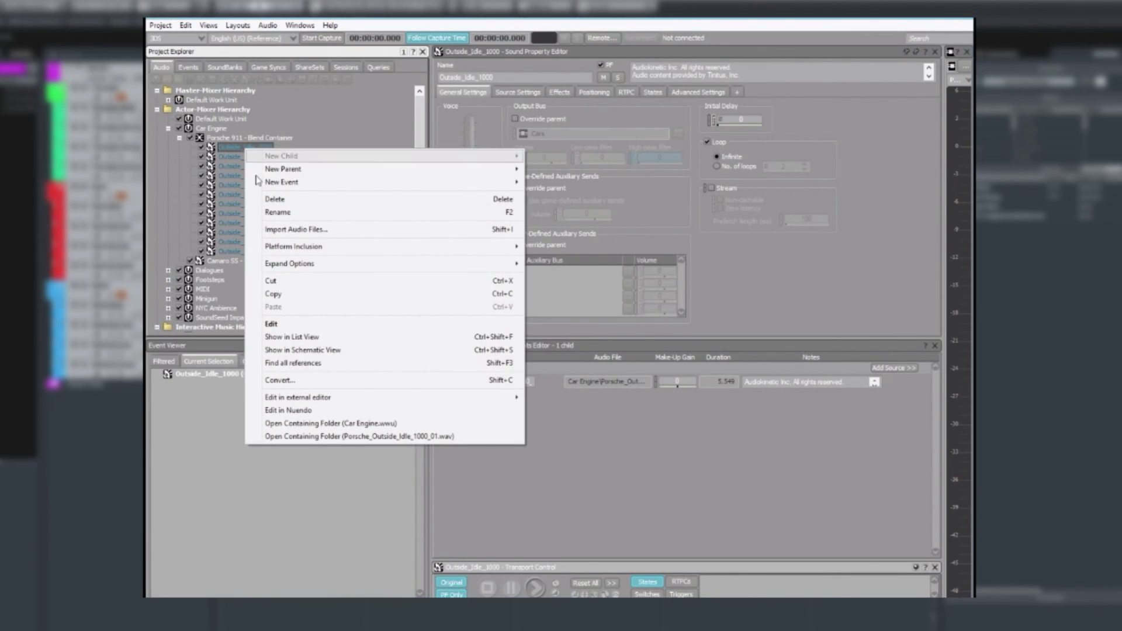